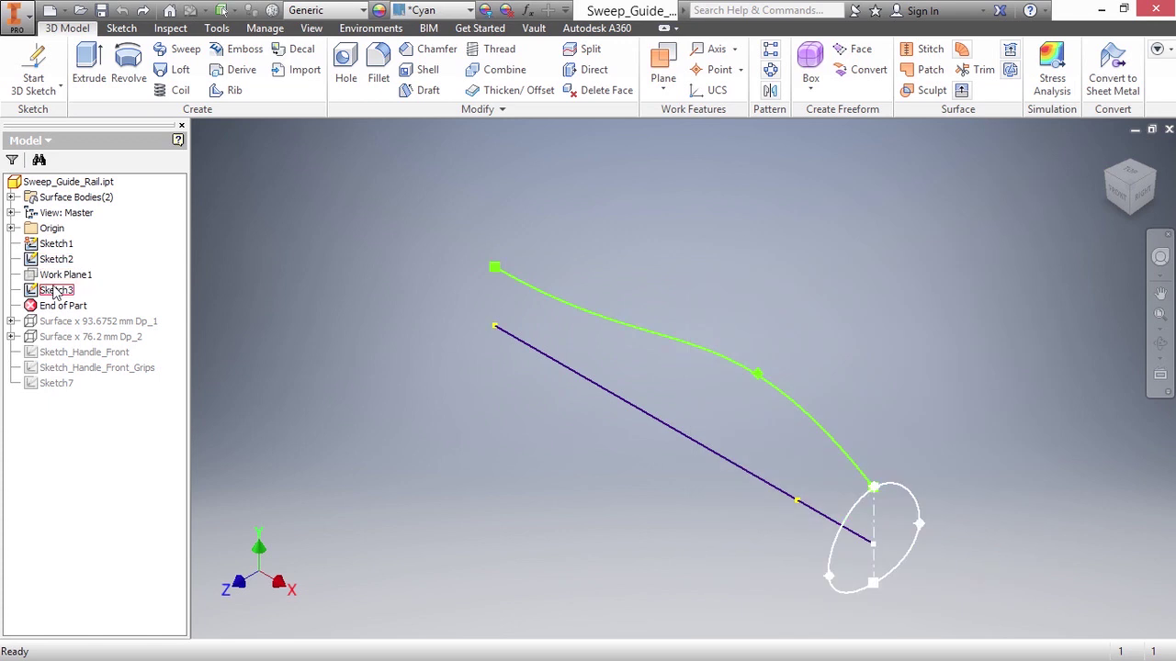
# Step: Start a sweep of the closed Sketch3 profile along the straight line as its path
pyautogui.click(55, 291)
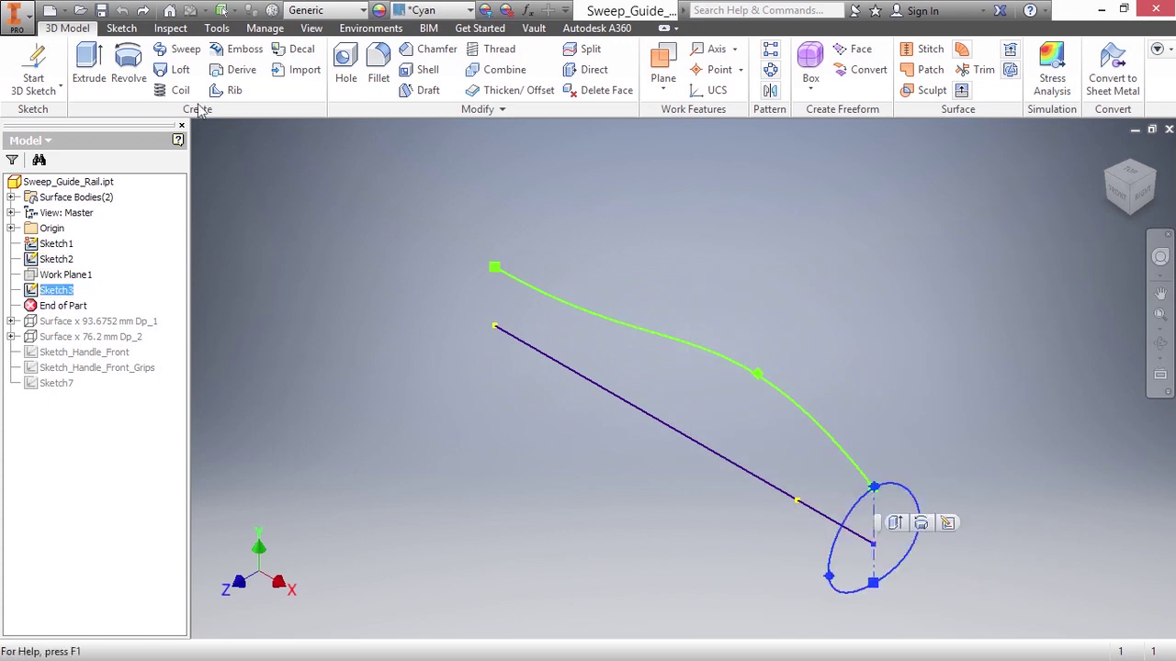
pyautogui.click(180, 48)
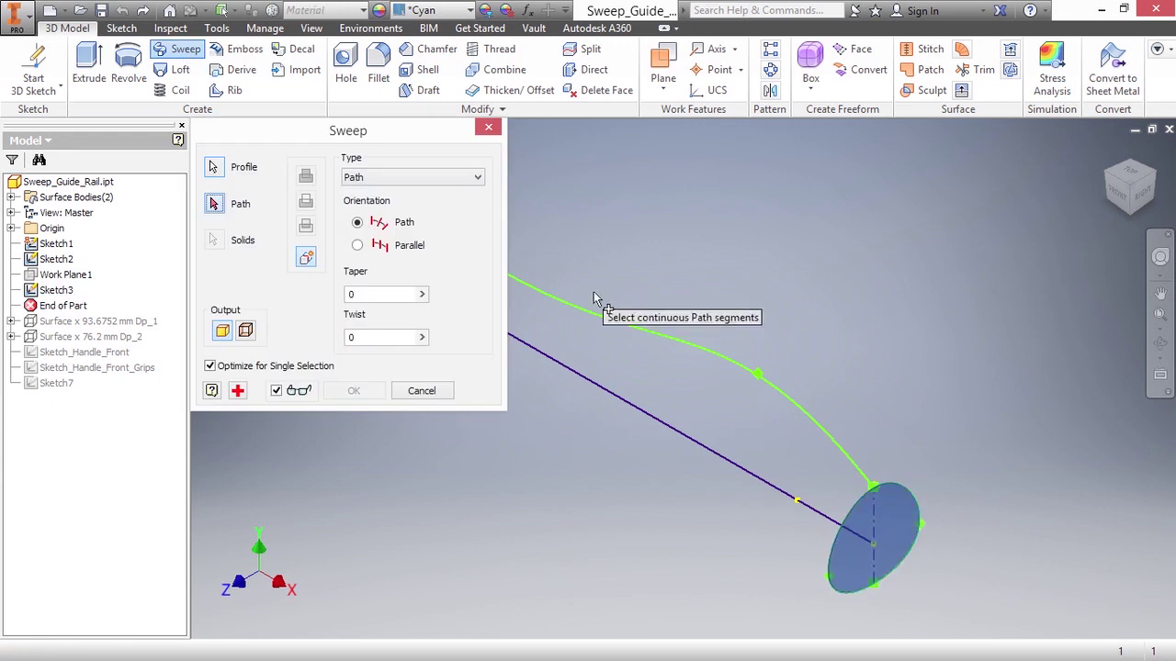
pyautogui.moveTo(763, 247); pyautogui.dragTo(836, 221, button='middle')
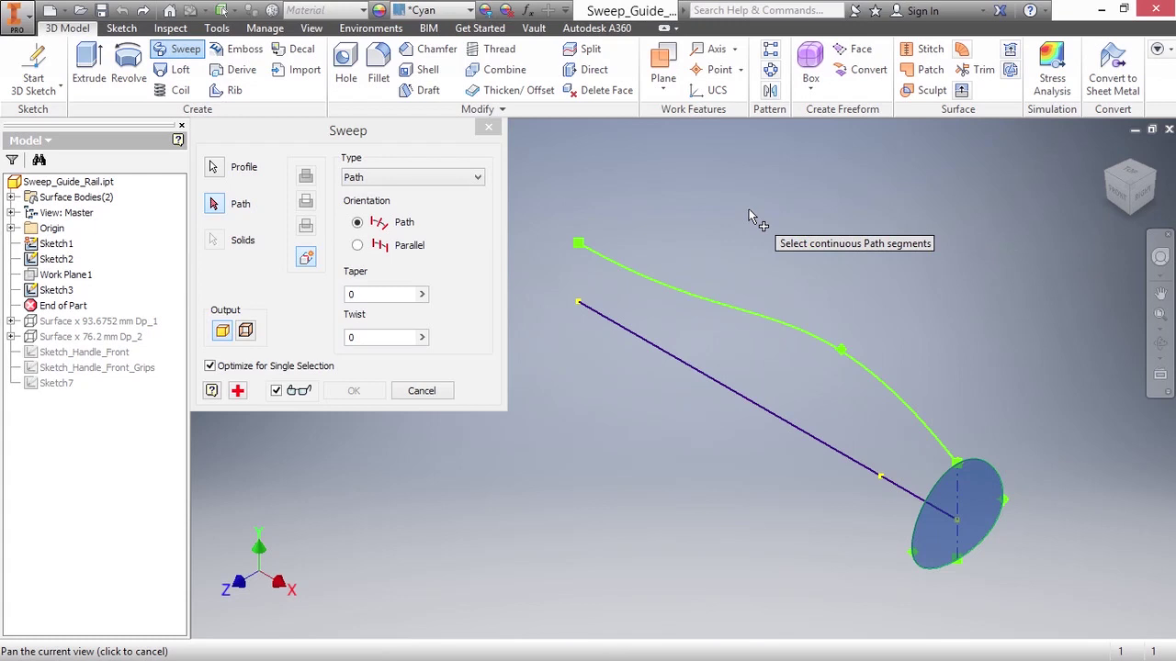
pyautogui.click(646, 345)
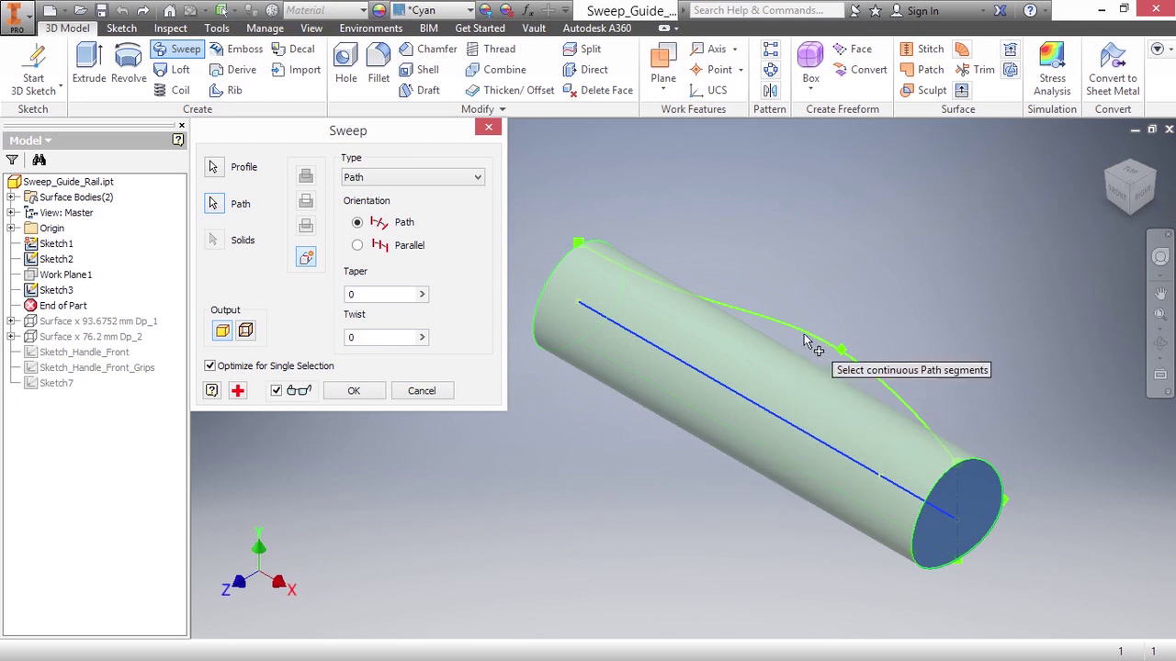
# Step: Change the sweep to Path & Guide Rail with the curved spline as rail and X & Y profile scaling, and create the body
pyautogui.click(433, 181)
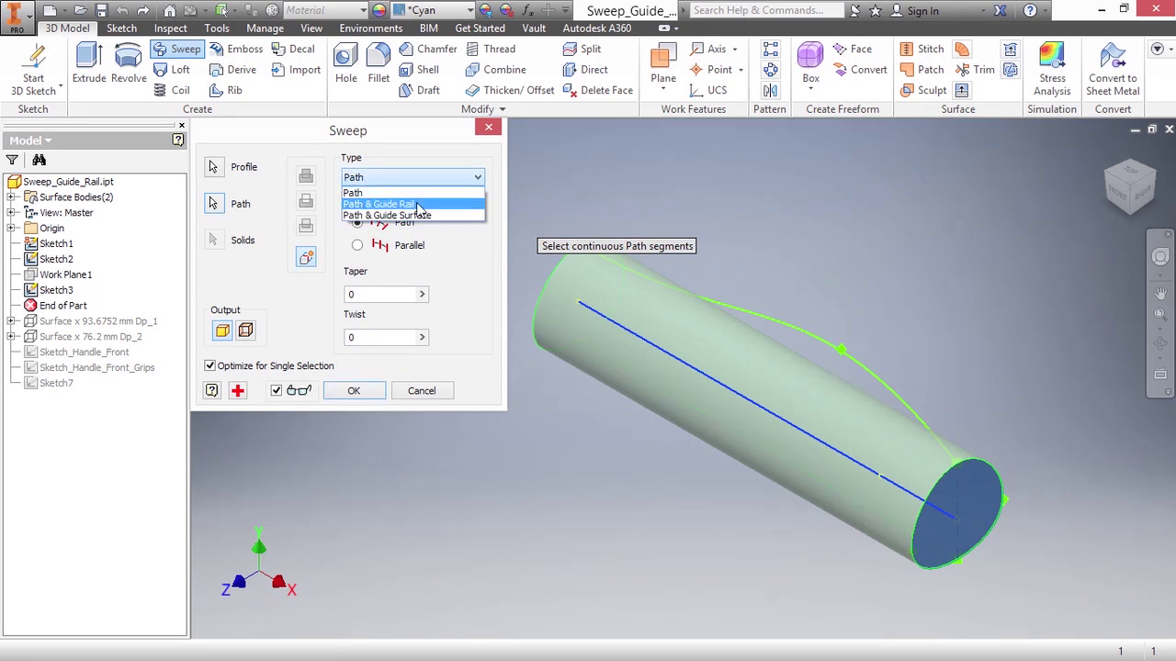
pyautogui.click(418, 204)
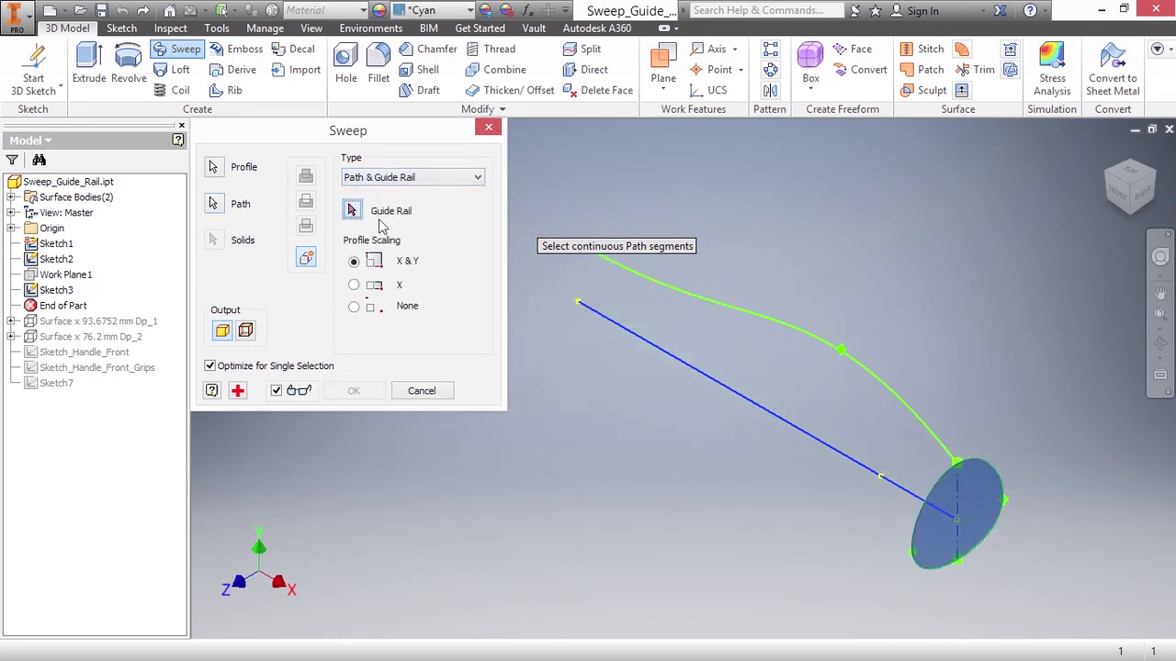
pyautogui.click(607, 259)
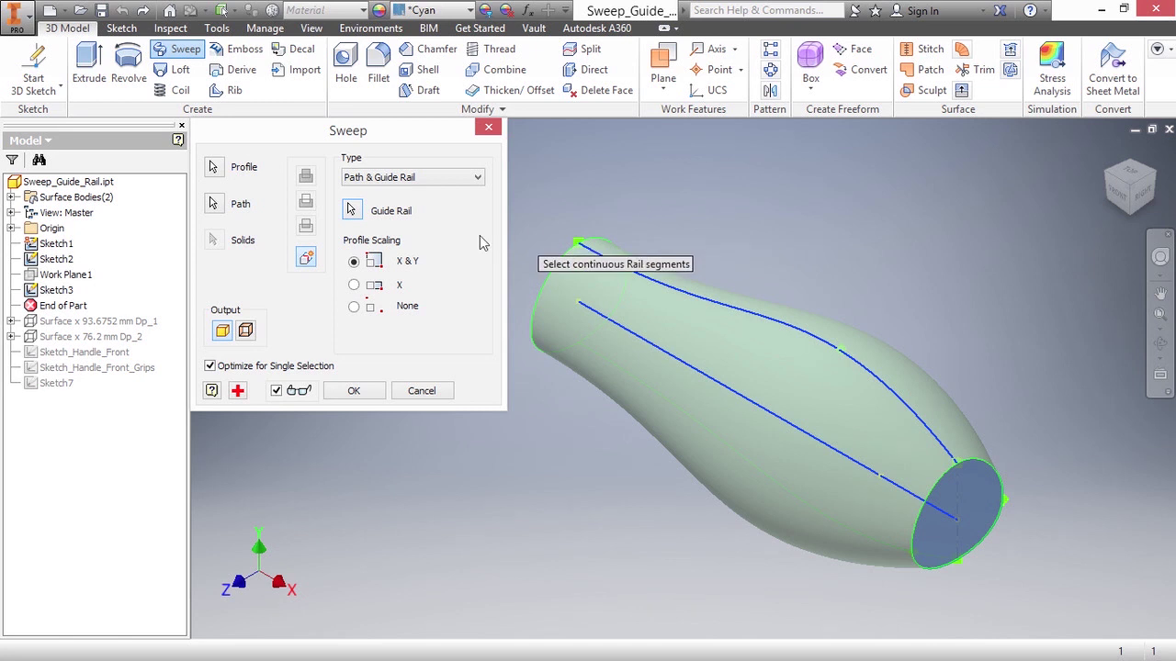
pyautogui.click(353, 286)
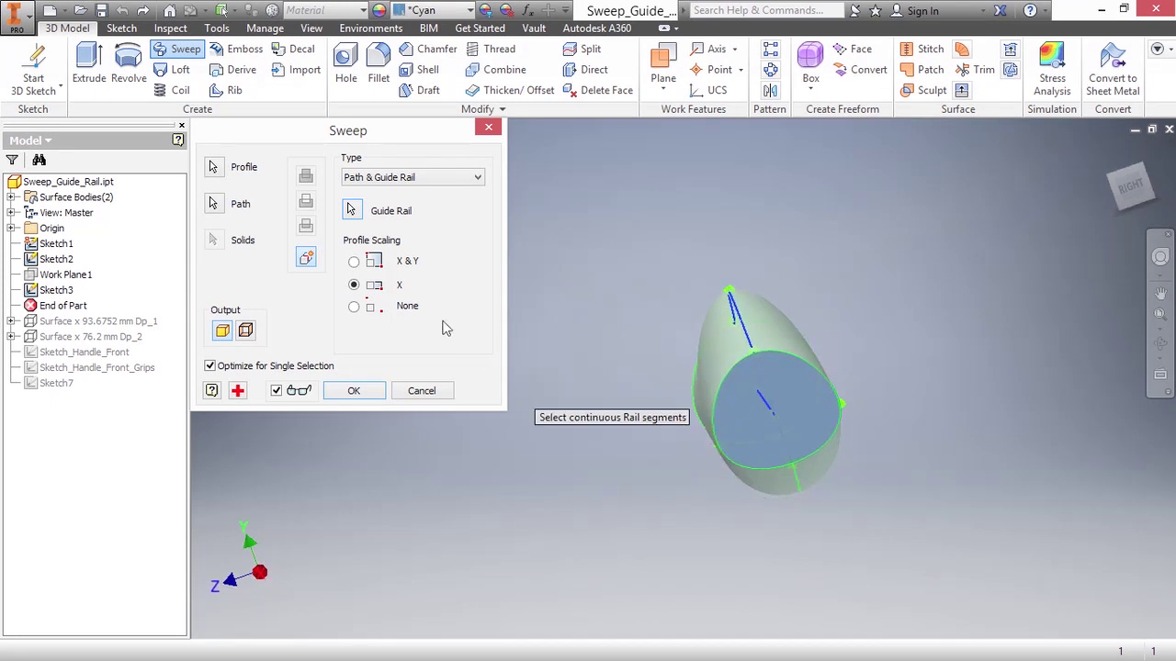
pyautogui.click(353, 263)
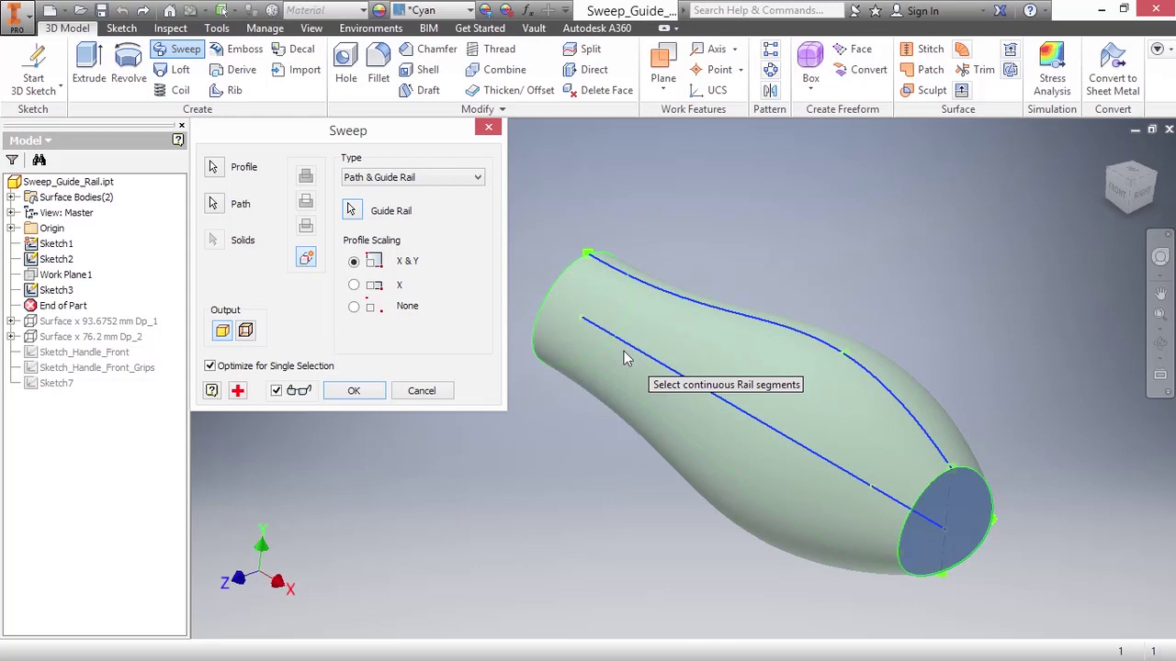
pyautogui.click(348, 397)
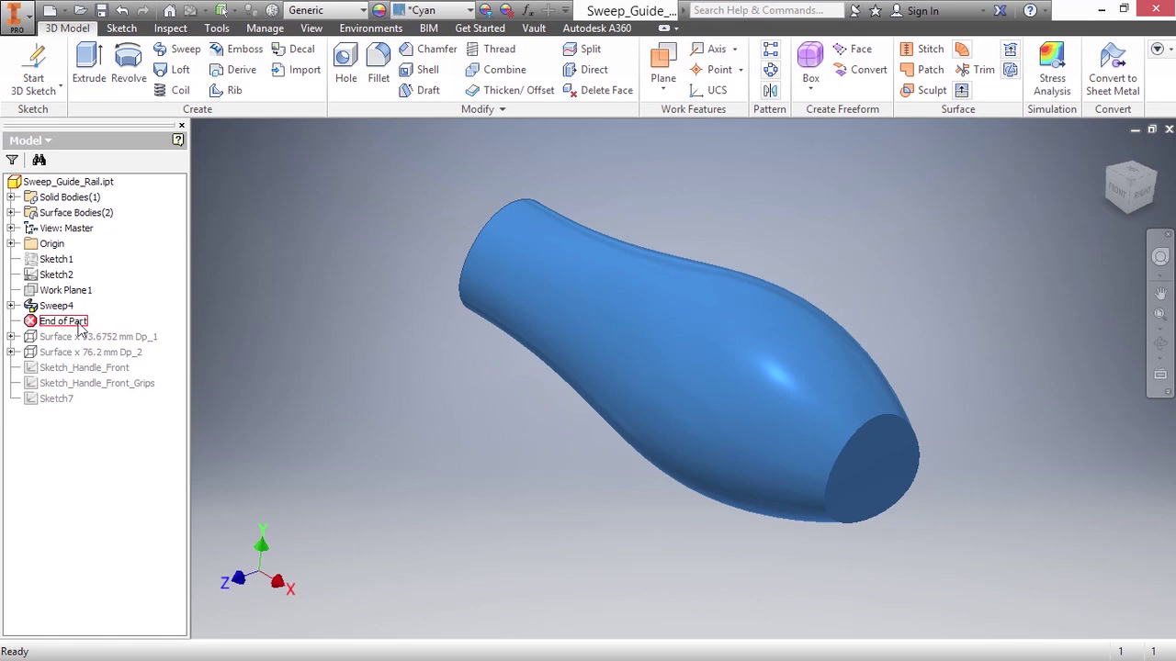
# Step: Move the End of Part marker below Sketch7 to restore the surfaces and handle sketches
pyautogui.moveTo(67, 329); pyautogui.dragTo(62, 398)
pyautogui.moveTo(443, 486); pyautogui.dragTo(442, 302, button='middle')
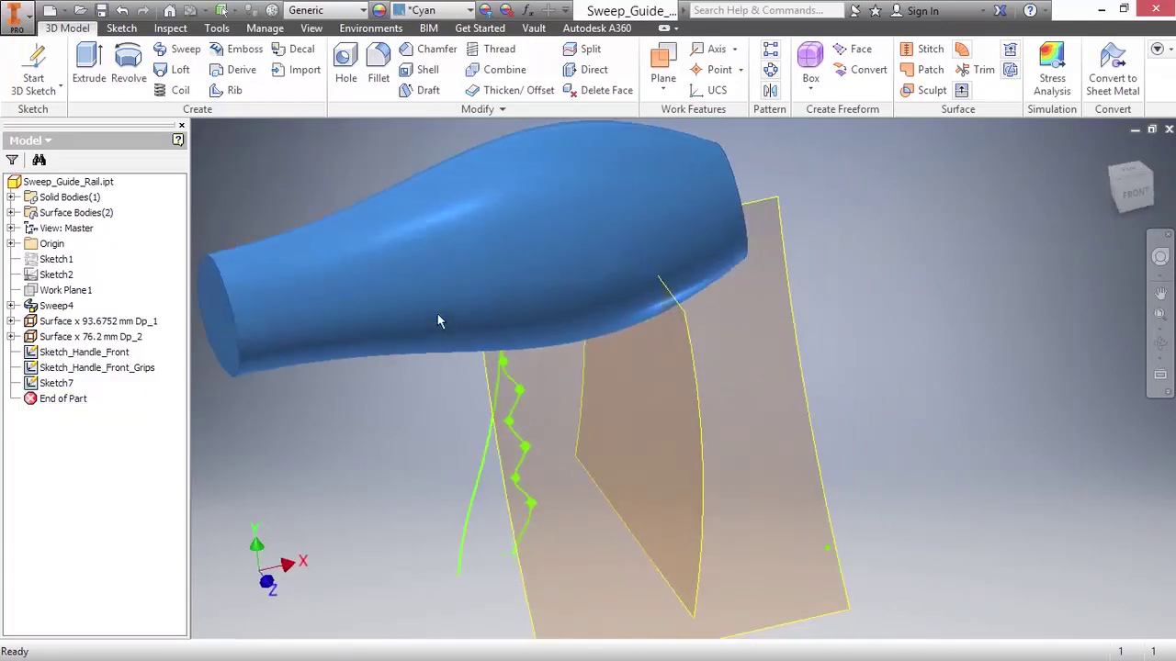
pyautogui.moveTo(418, 436); pyautogui.dragTo(511, 458, button='middle')
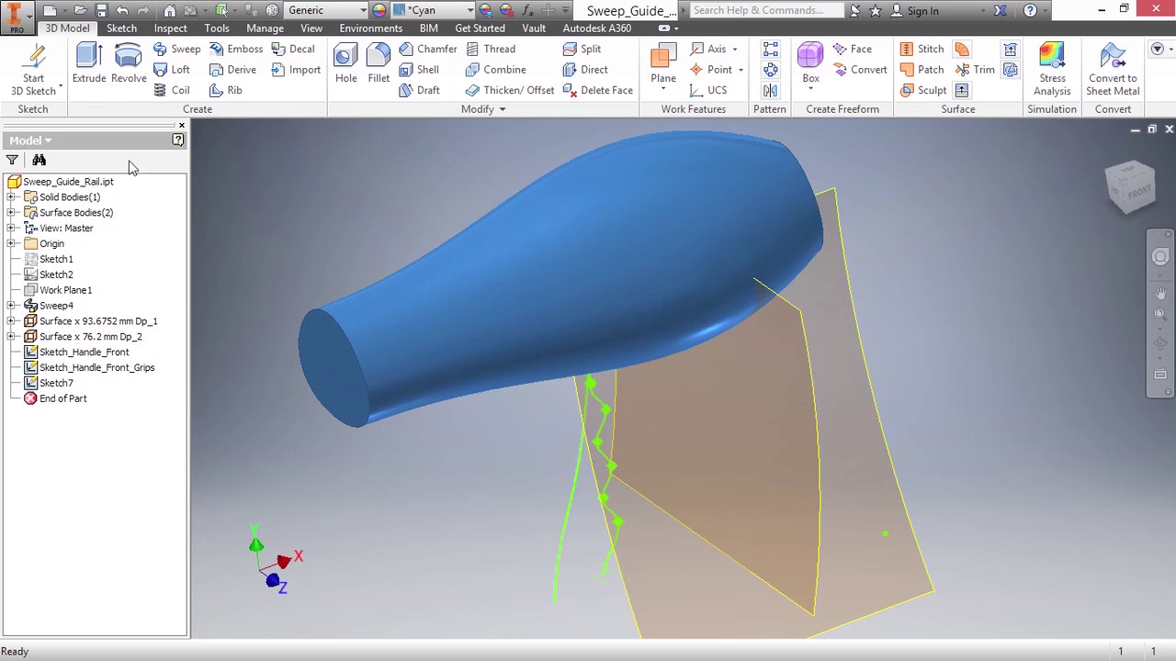
# Step: Create a 3D sketch containing the intersection curve of the two extruded surfaces, and finish the sketch
pyautogui.click(33, 63)
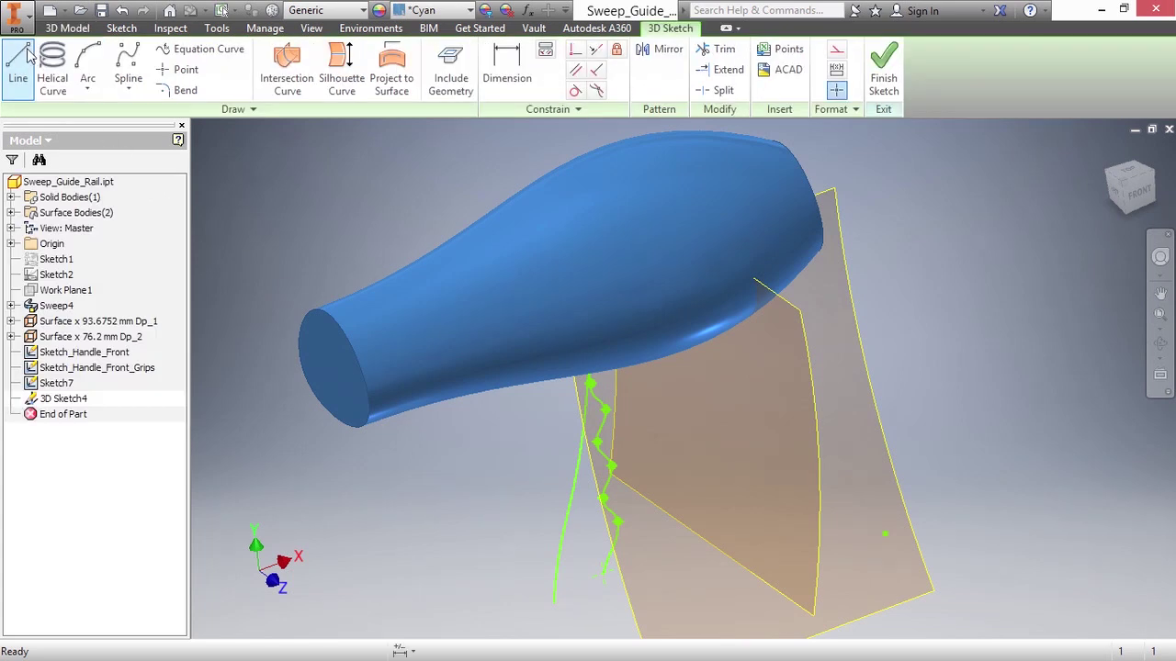
pyautogui.click(287, 74)
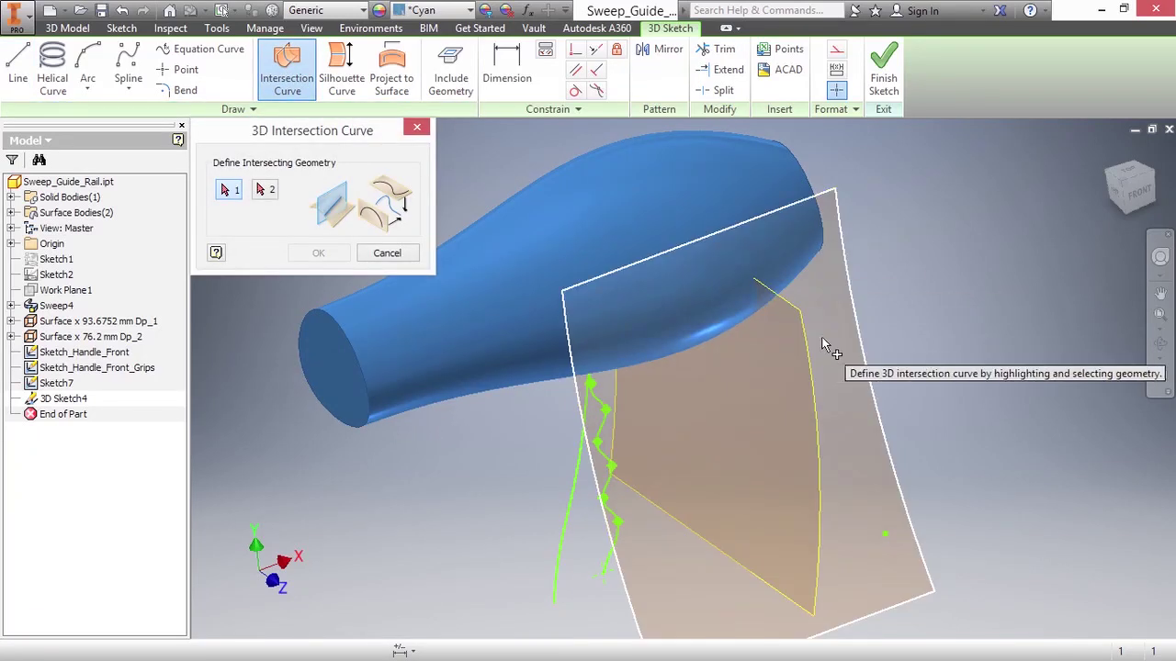
pyautogui.click(821, 340)
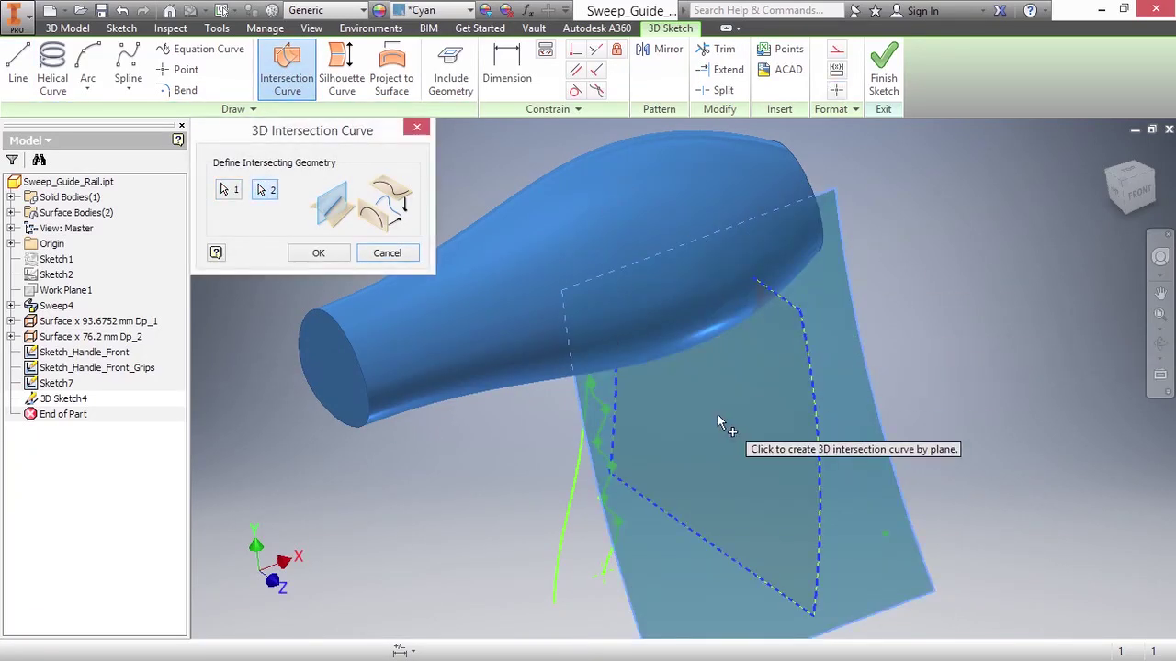
pyautogui.click(315, 253)
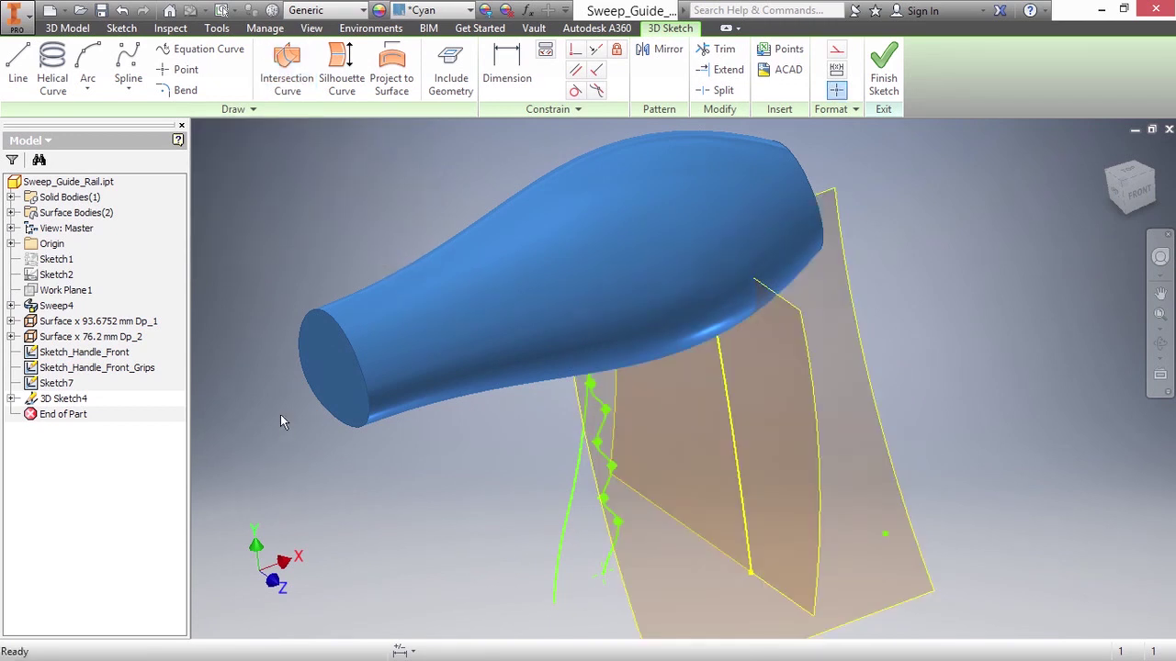
pyautogui.rightClick(266, 220)
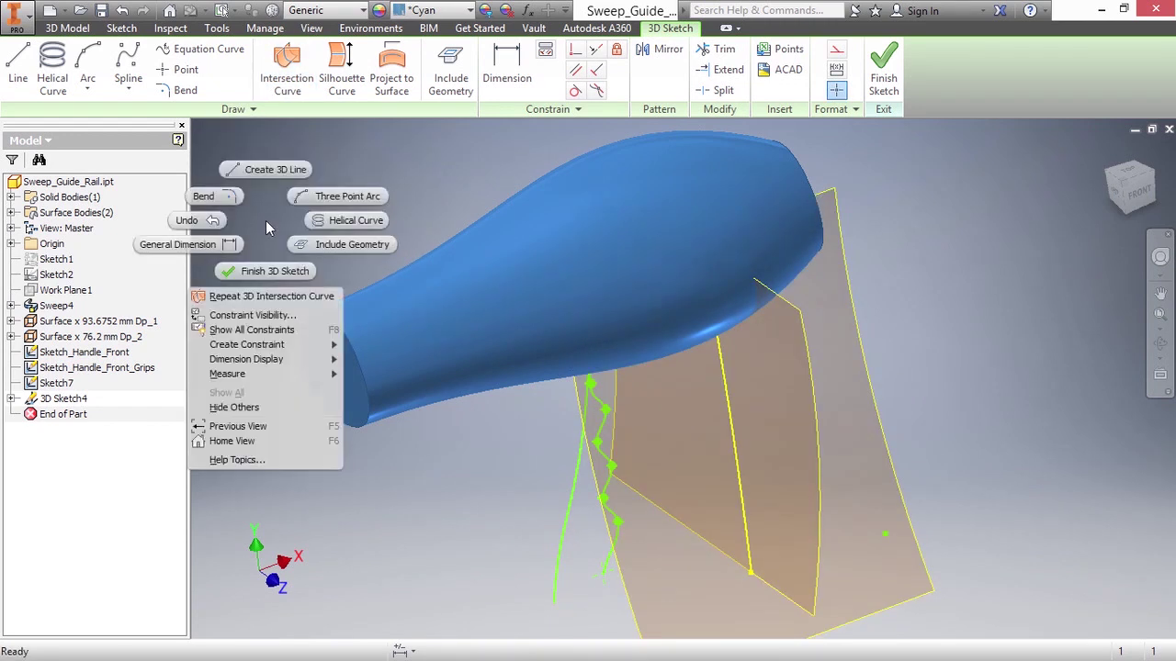
pyautogui.click(271, 271)
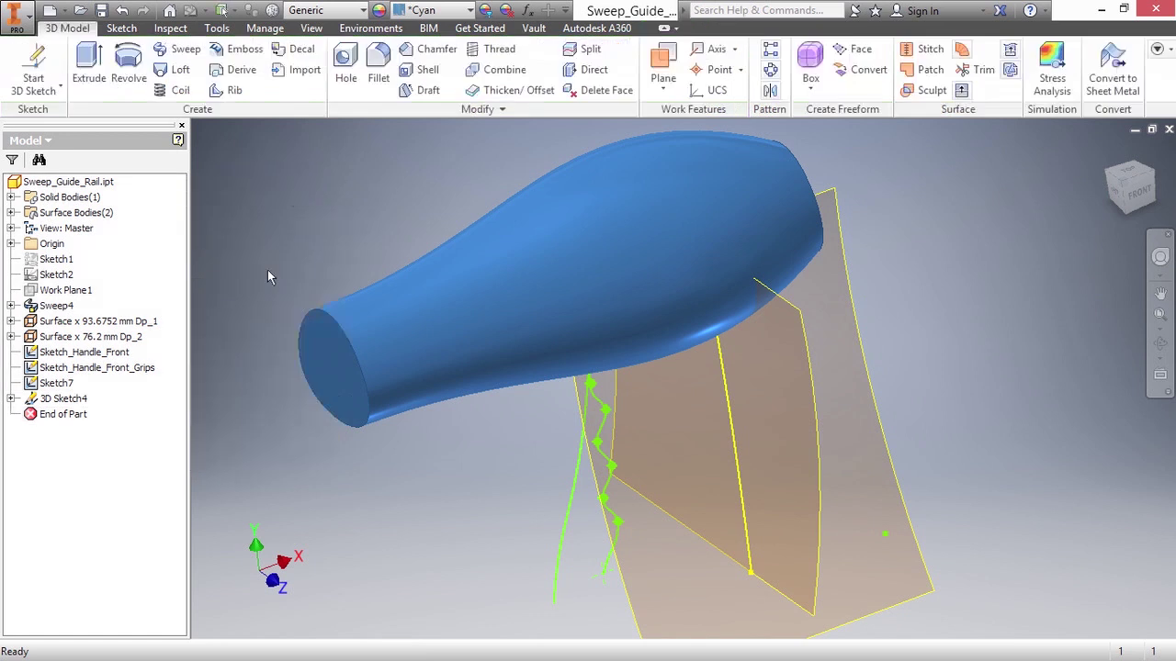
# Step: Hide the two extruded surfaces so that the intersection curve and handle sketches stand free below the body
pyautogui.rightClick(106, 342)
pyautogui.click(136, 475)
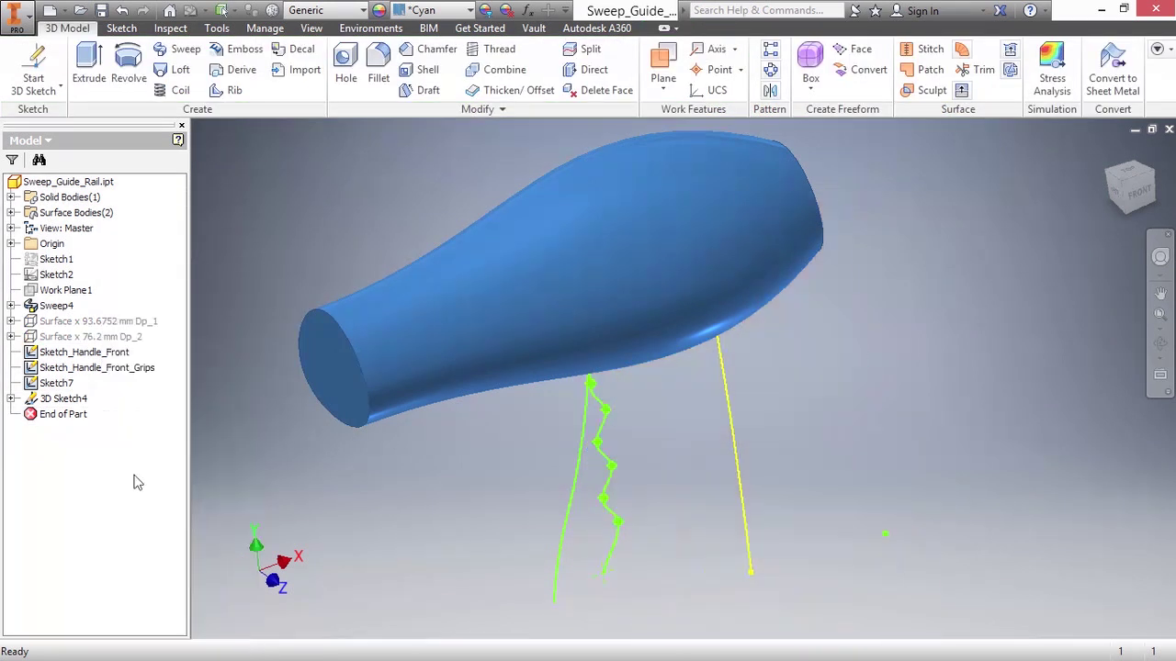
pyautogui.keyDown('shift'); pyautogui.moveTo(685, 454); pyautogui.dragTo(684, 454, button='middle'); pyautogui.keyUp('shift')
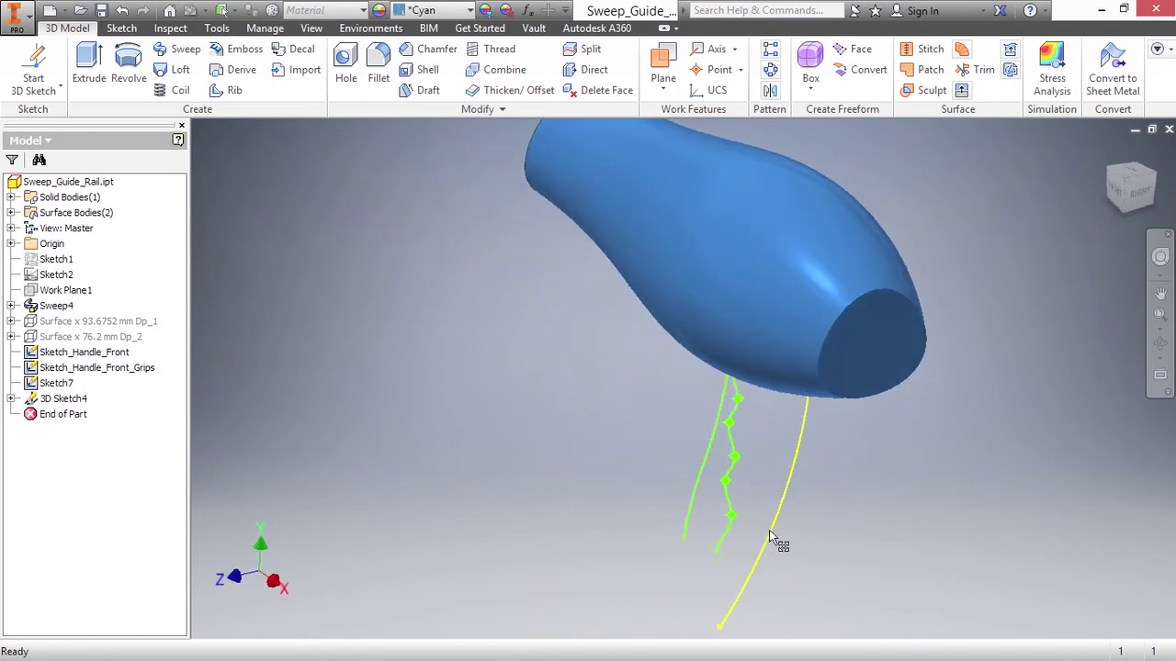
pyautogui.keyDown('shift'); pyautogui.moveTo(769, 530); pyautogui.dragTo(428, 339, button='middle'); pyautogui.keyUp('shift')
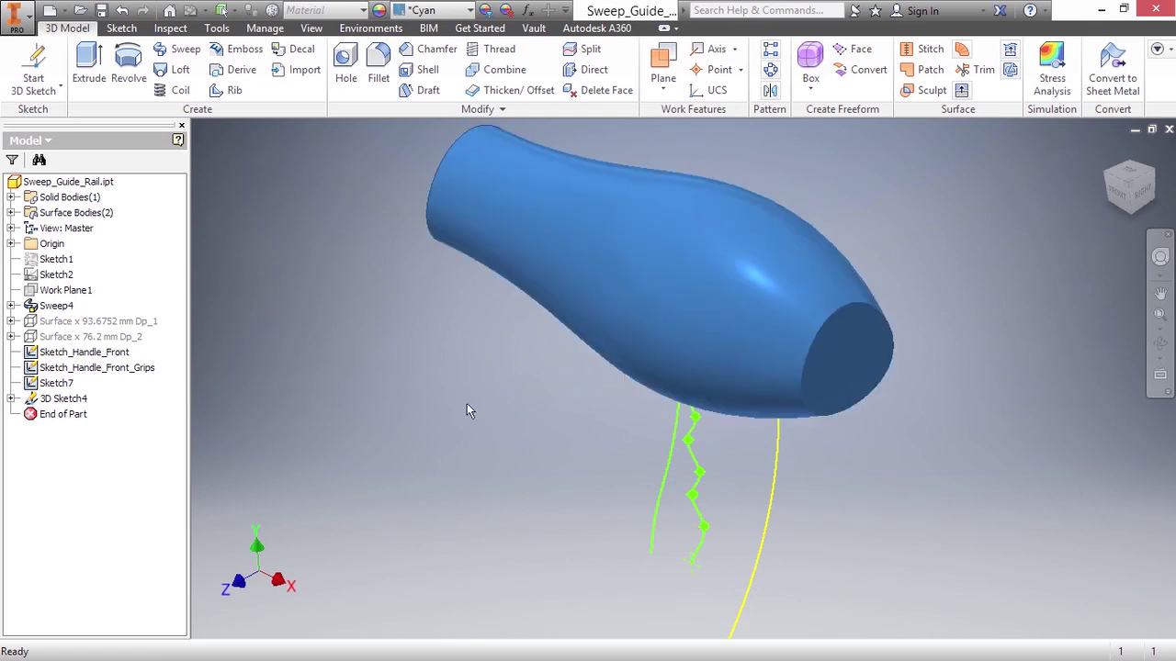
# Step: Start a joined sweep of the oval handle profile inside the body along the 3D intersection curve
pyautogui.click(179, 49)
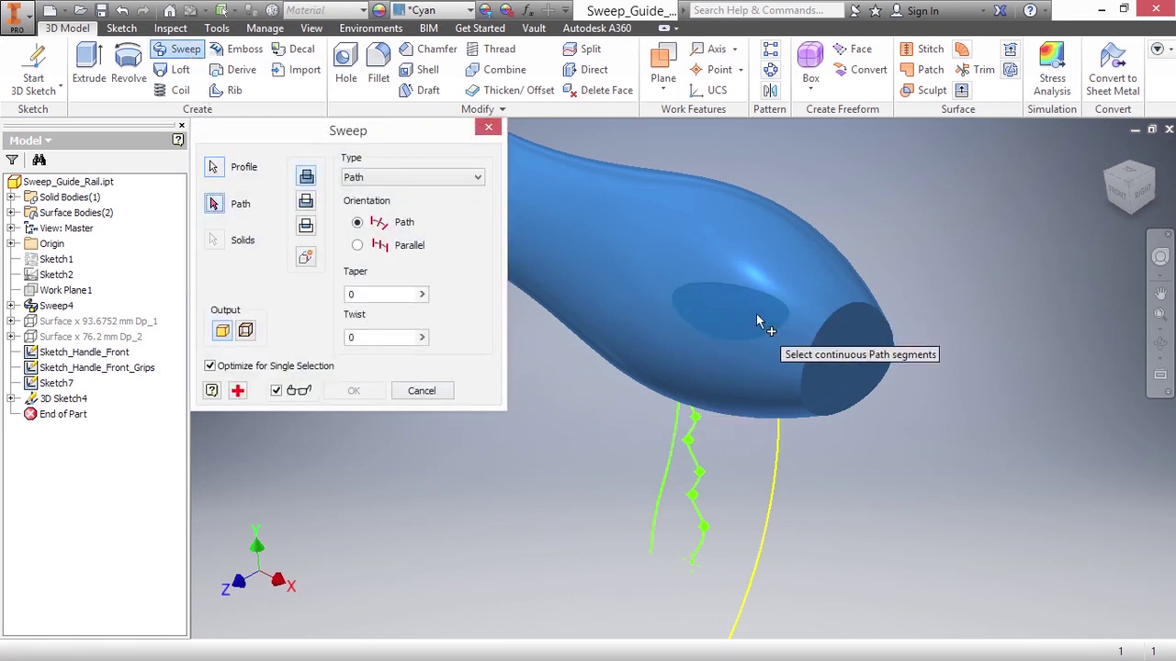
pyautogui.click(776, 453)
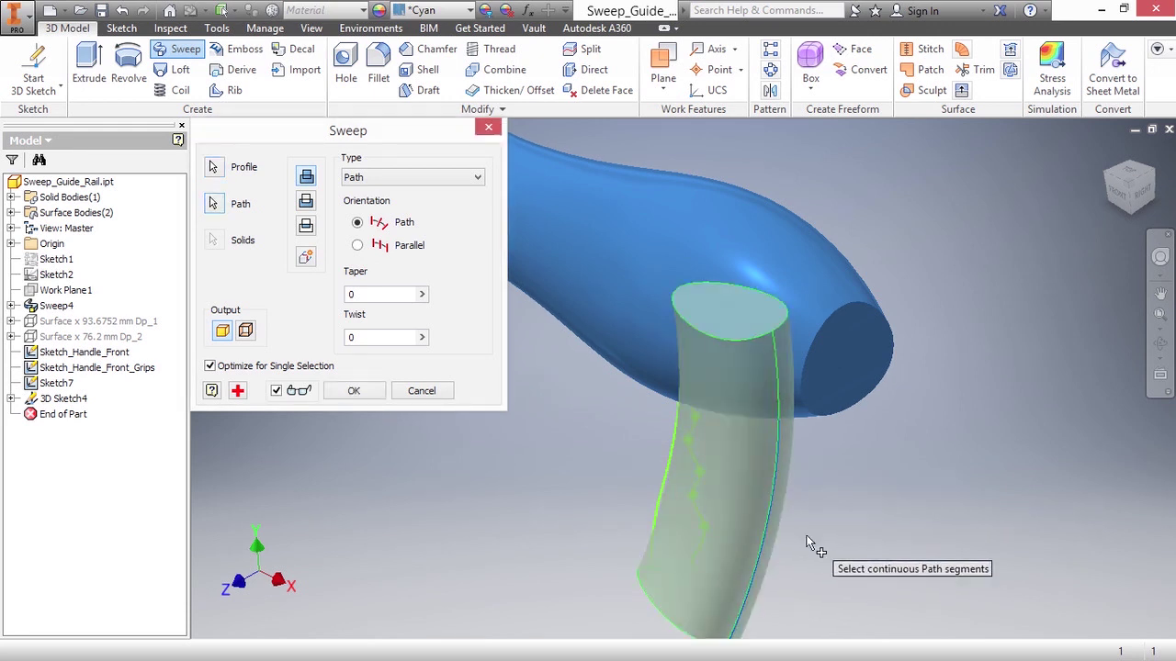
pyautogui.keyDown('shift'); pyautogui.moveTo(770, 555); pyautogui.dragTo(908, 427, button='middle'); pyautogui.keyUp('shift')
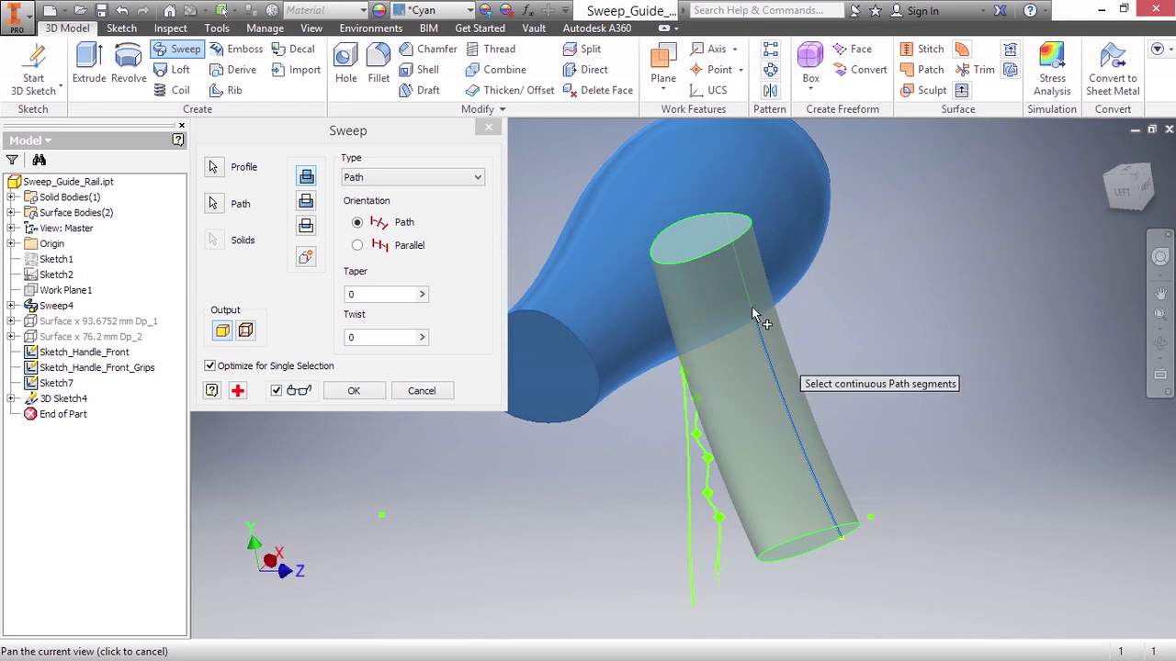
pyautogui.keyDown('shift'); pyautogui.moveTo(612, 507); pyautogui.dragTo(612, 507, button='middle'); pyautogui.keyUp('shift')
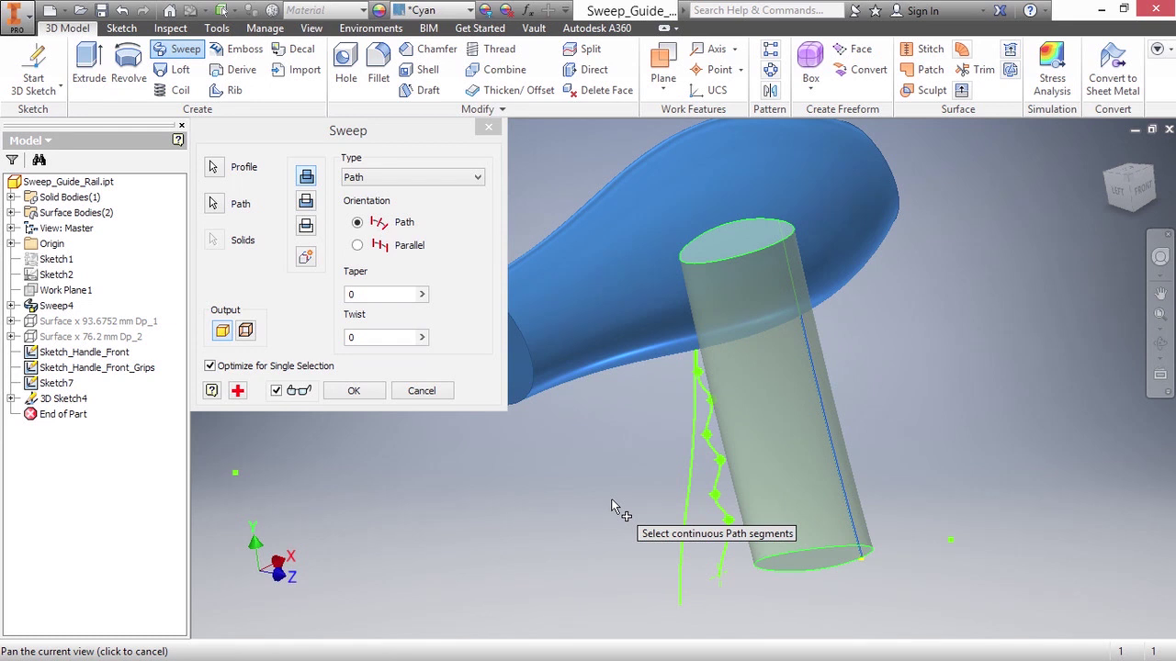
# Step: Set the handle sweep type to Path & Guide Rail and try the smooth front handle curve as the guide rail
pyautogui.click(418, 180)
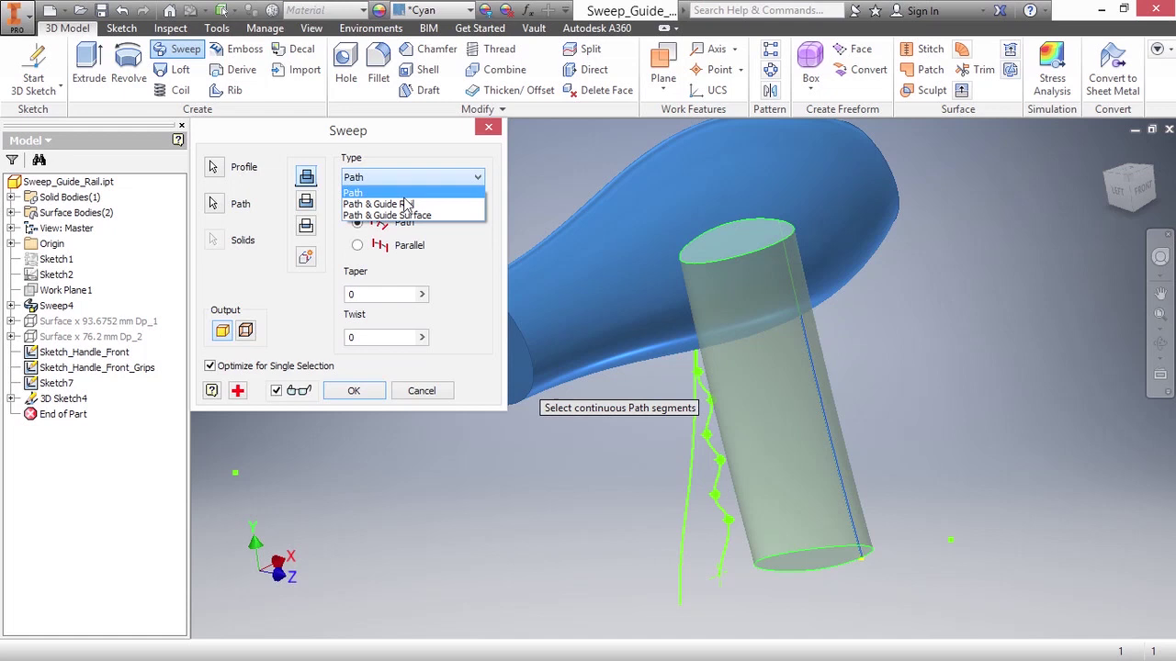
pyautogui.click(406, 204)
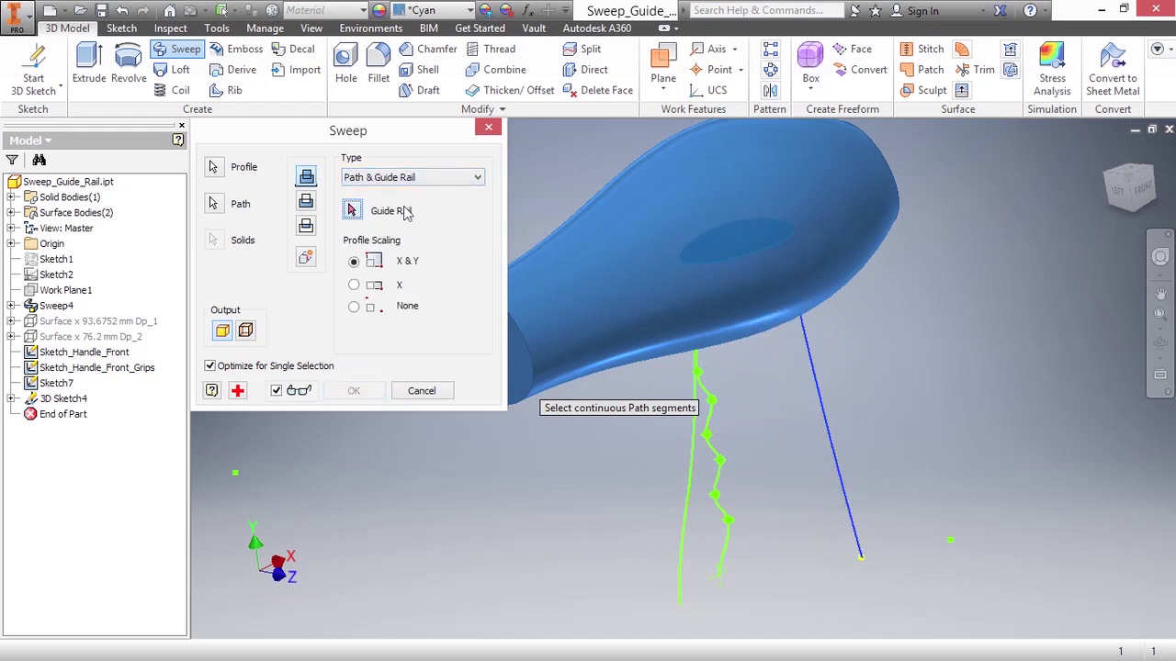
pyautogui.click(696, 459)
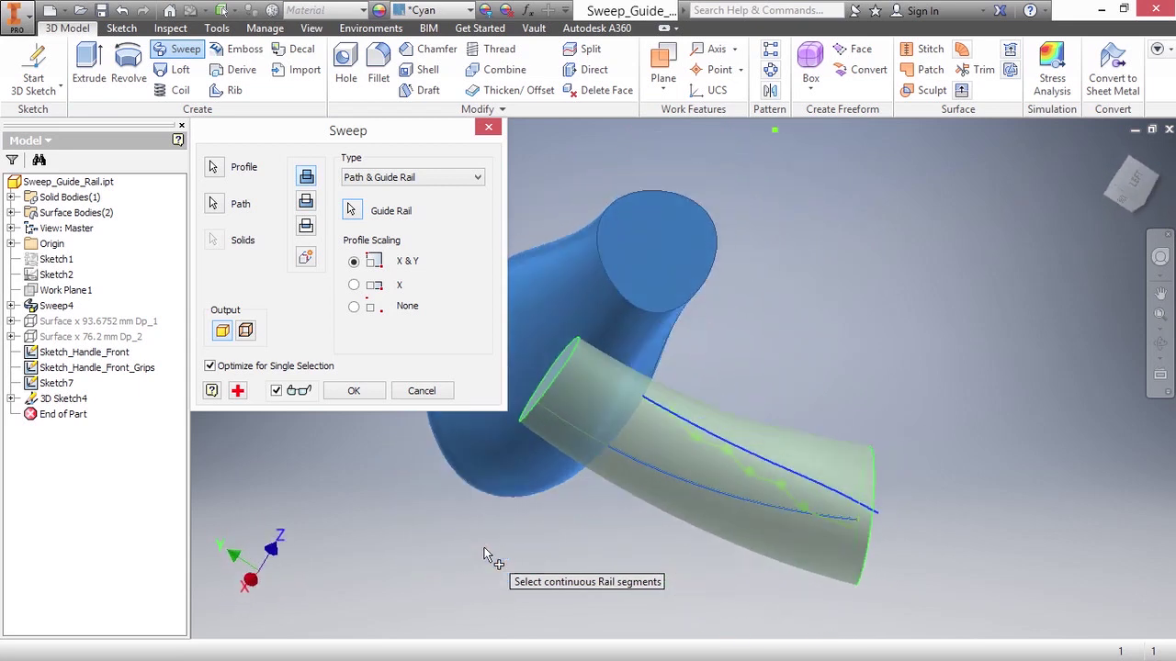
# Step: Replace the smooth guide rail with the wavy finger-grip curve, keep X & Y scaling, and create the handle sweep
pyautogui.click(351, 210)
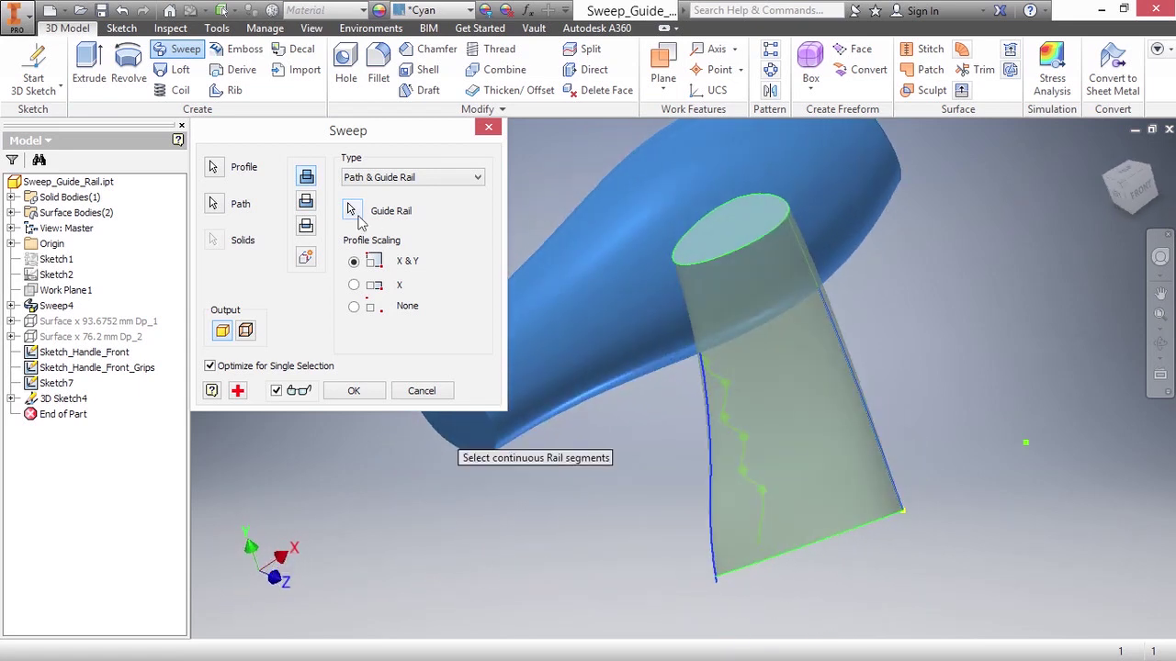
pyautogui.click(726, 395)
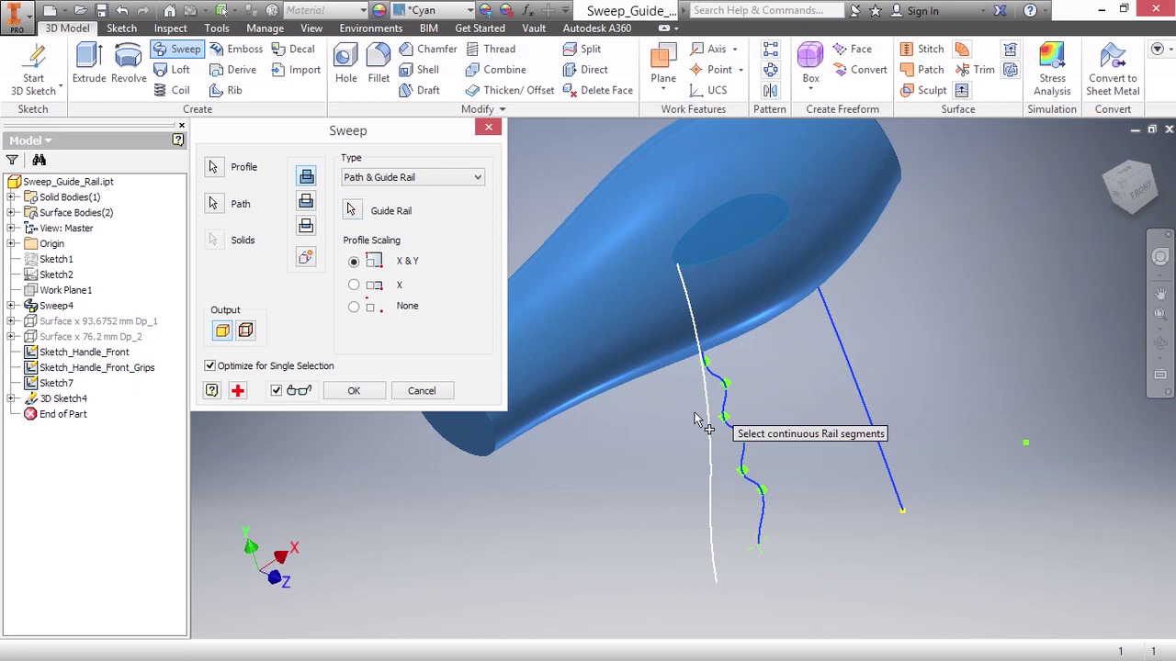
pyautogui.click(708, 419)
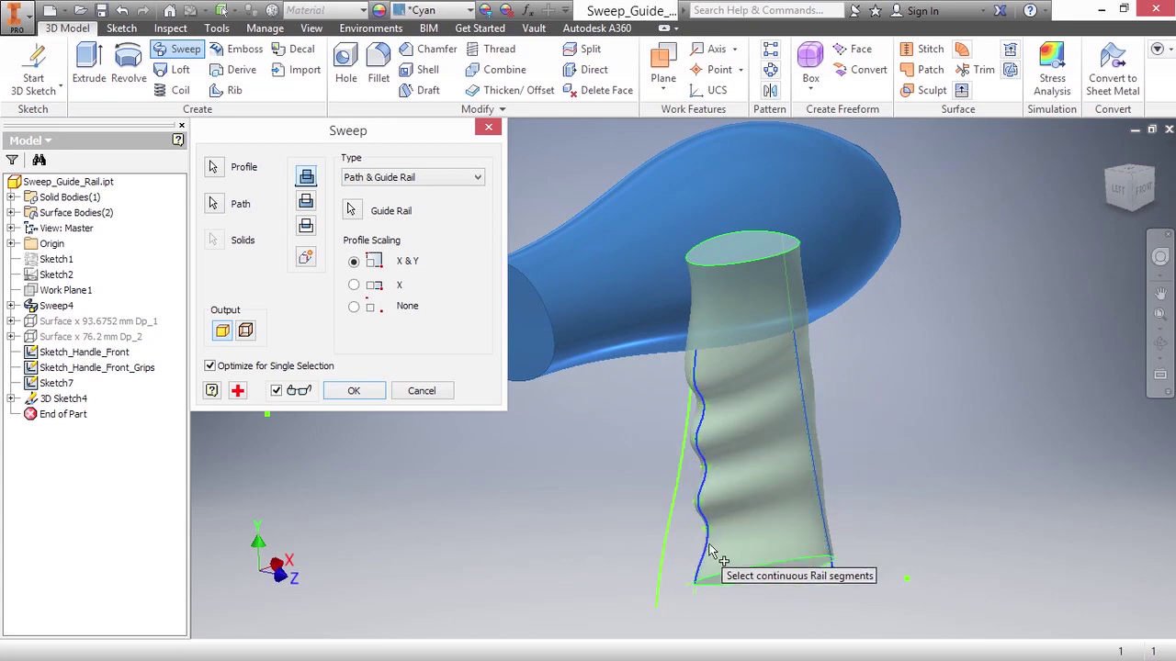
pyautogui.click(354, 392)
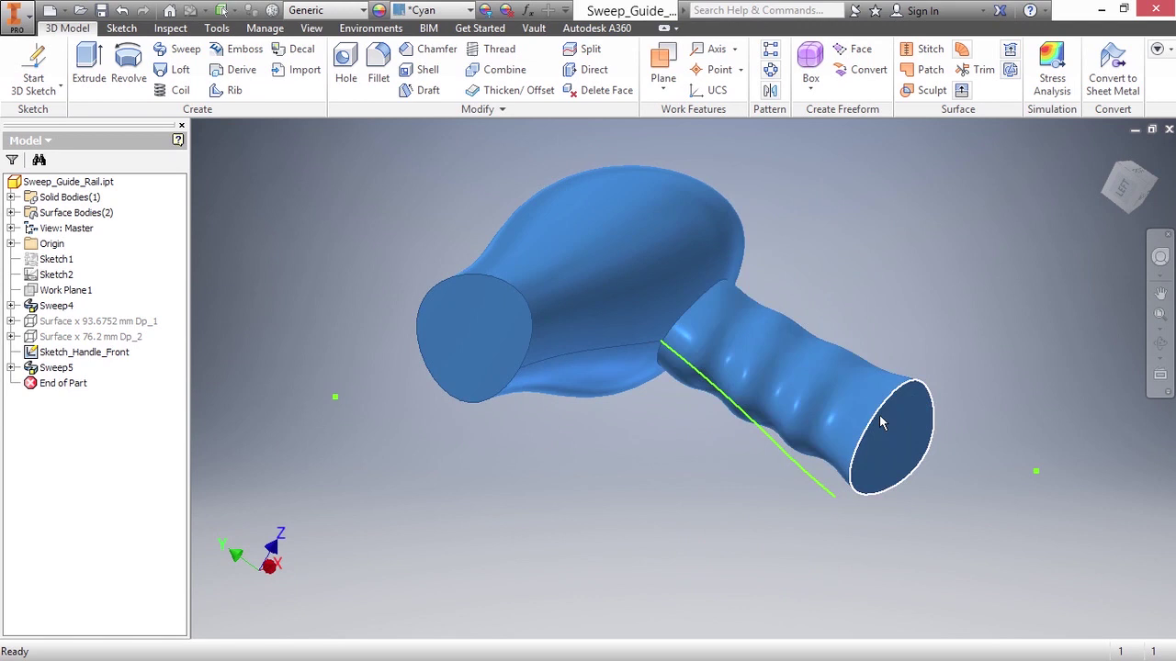
pyautogui.press('F6')
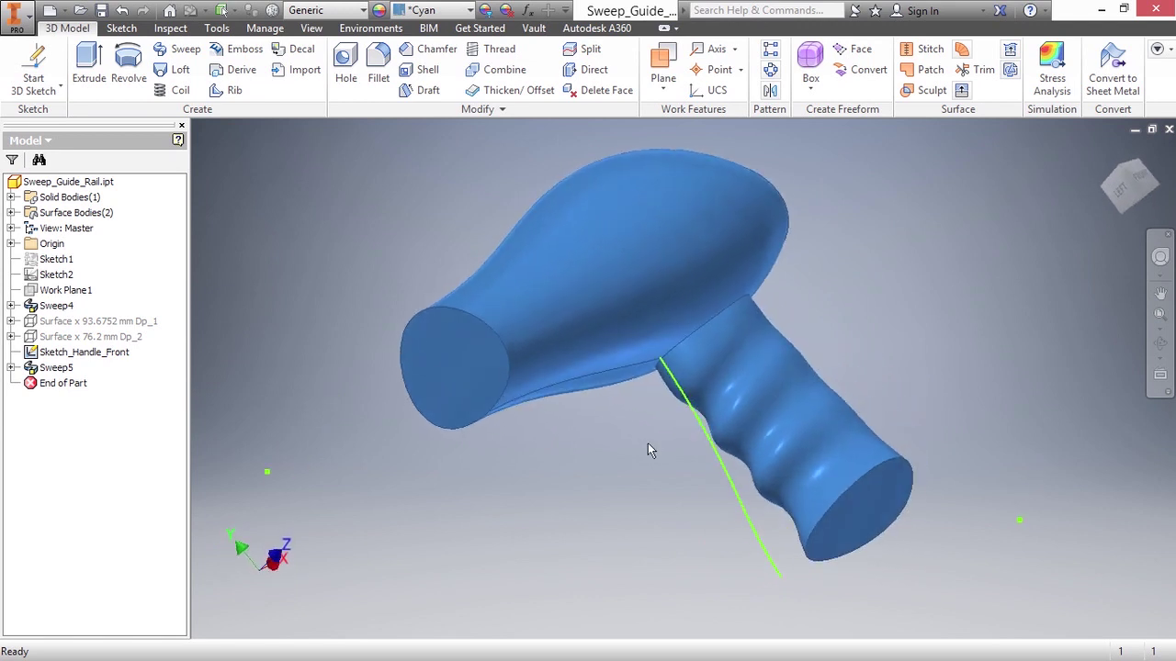